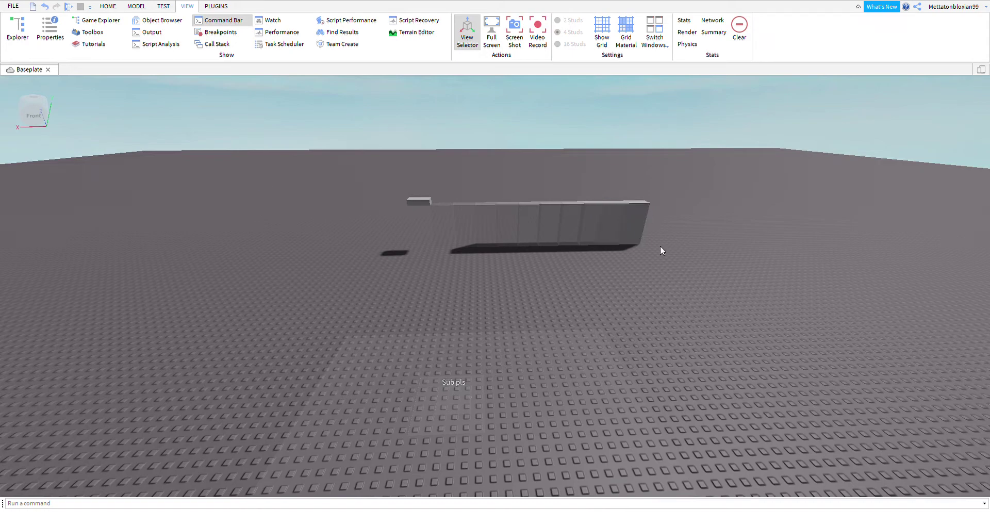
# Tilt the view toward the grey wall and launch a playtest with Play.
pyautogui.moveTo(816, 326); pyautogui.dragTo(804, 311, button='right')
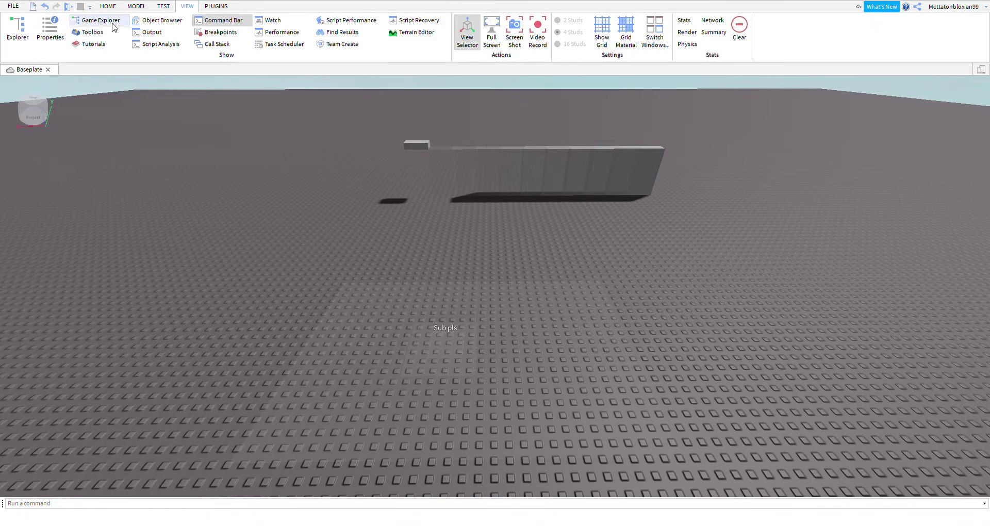
pyautogui.click(69, 7)
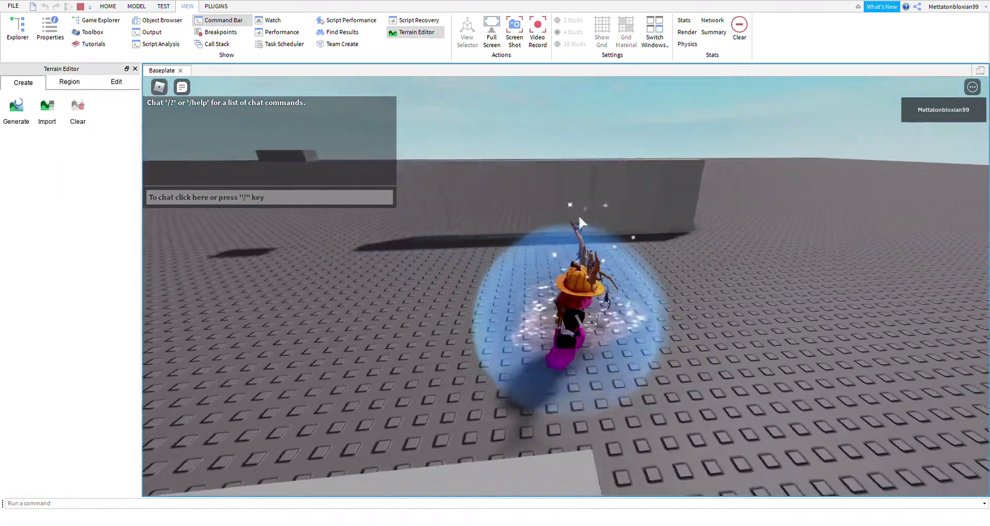
pyautogui.press('shift')
pyautogui.press('w')
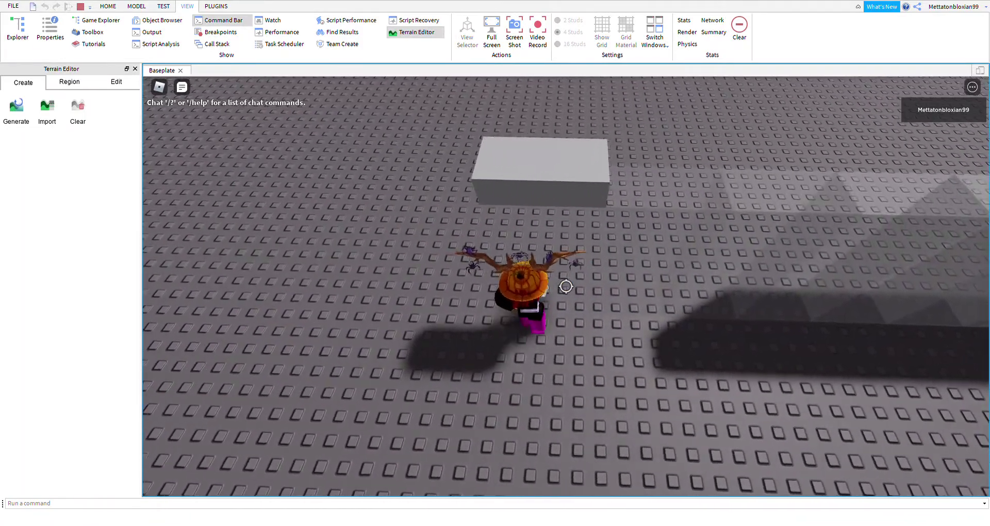
pyautogui.press('shift')
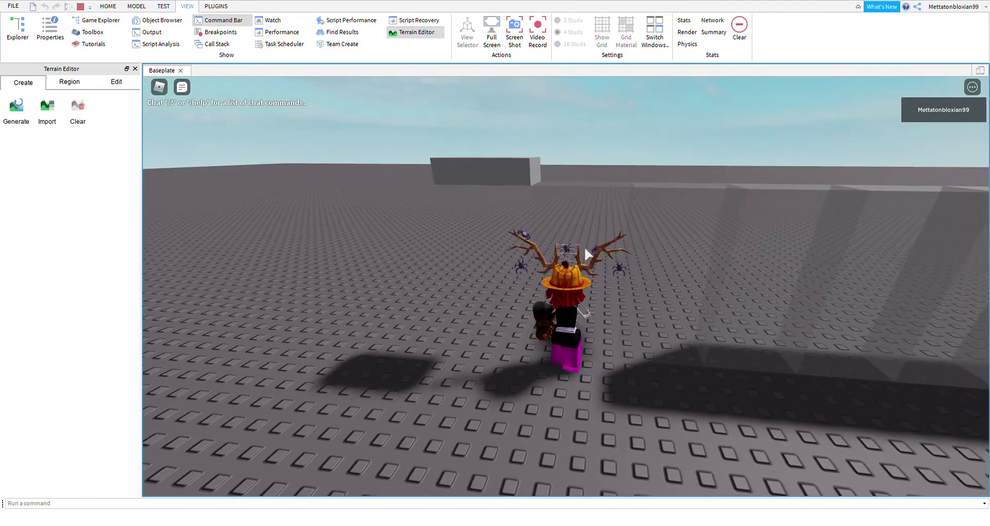
pyautogui.moveTo(565, 292); pyautogui.dragTo(612, 287, button='right')
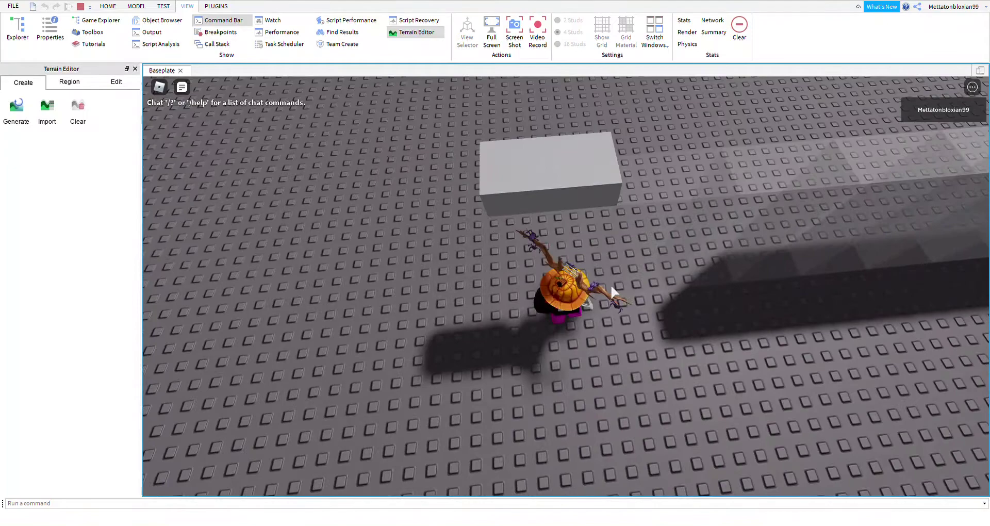
pyautogui.moveTo(618, 335); pyautogui.dragTo(618, 335, button='right')
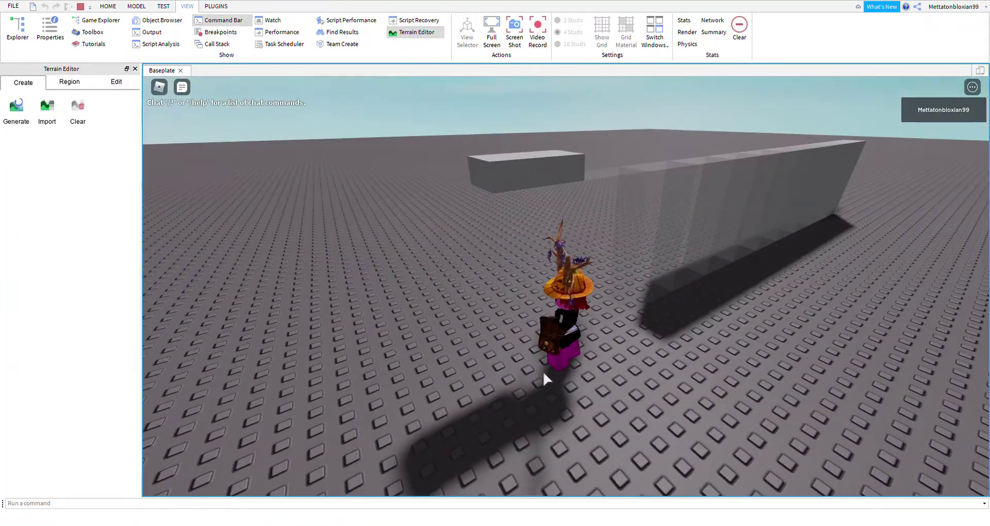
pyautogui.moveTo(629, 197); pyautogui.dragTo(625, 96, button='right')
pyautogui.moveTo(633, 273); pyautogui.dragTo(672, 243, button='right')
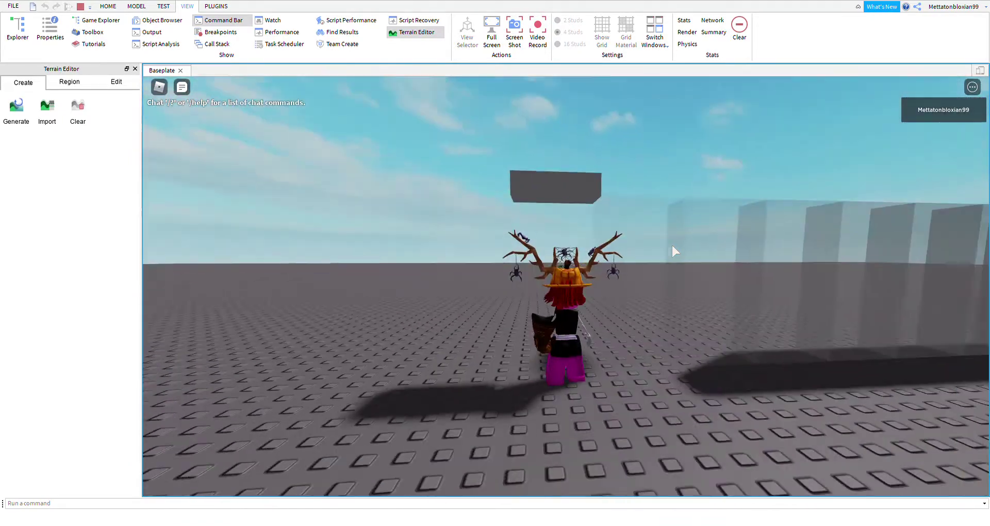
# End the playtest and return to editing with the HOME tab part tools shown.
pyautogui.click(80, 7)
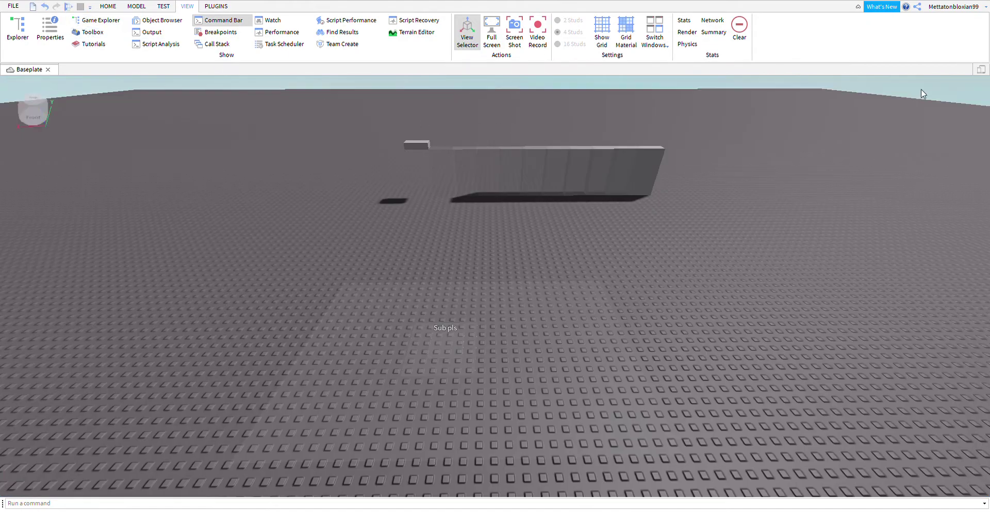
pyautogui.moveTo(530, 296); pyautogui.dragTo(529, 300, button='right')
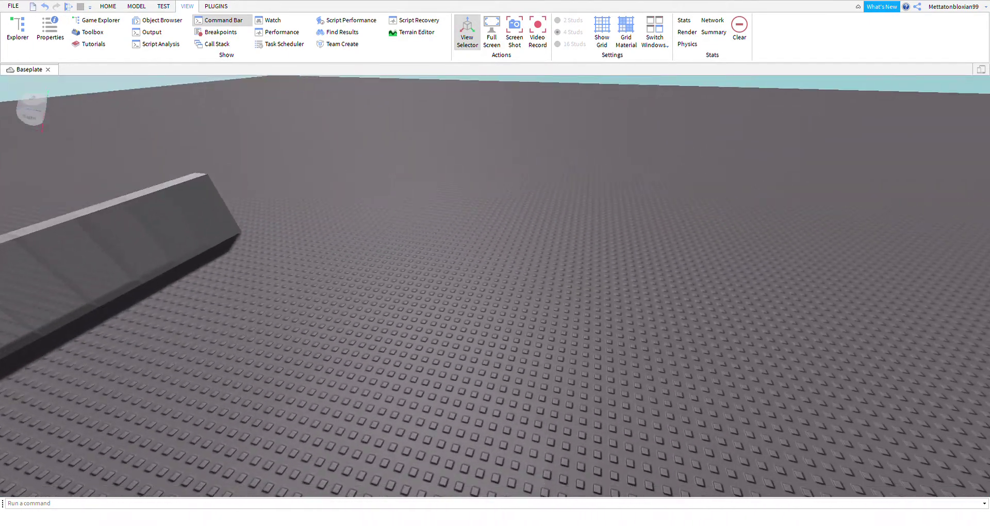
pyautogui.click(115, 8)
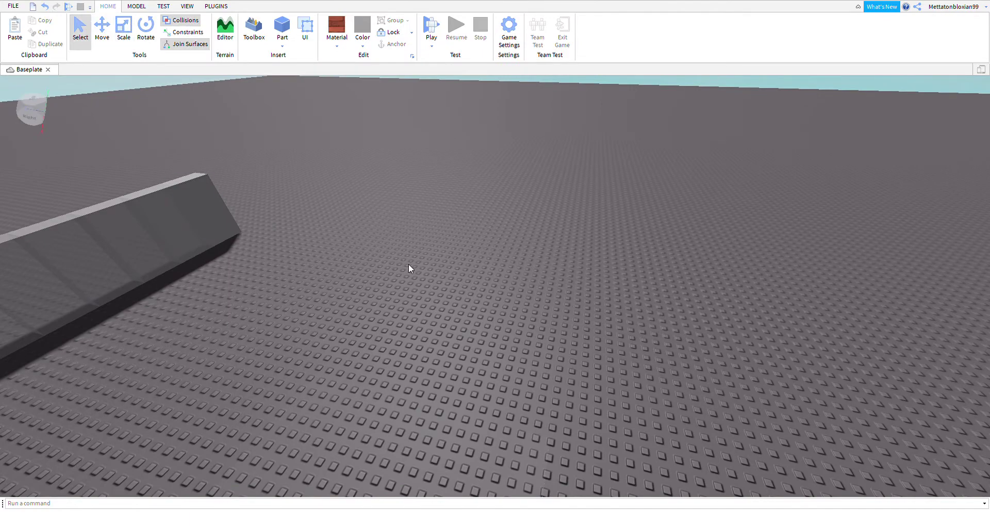
pyautogui.moveTo(409, 264); pyautogui.dragTo(410, 253, button='right')
pyautogui.click(342, 50)
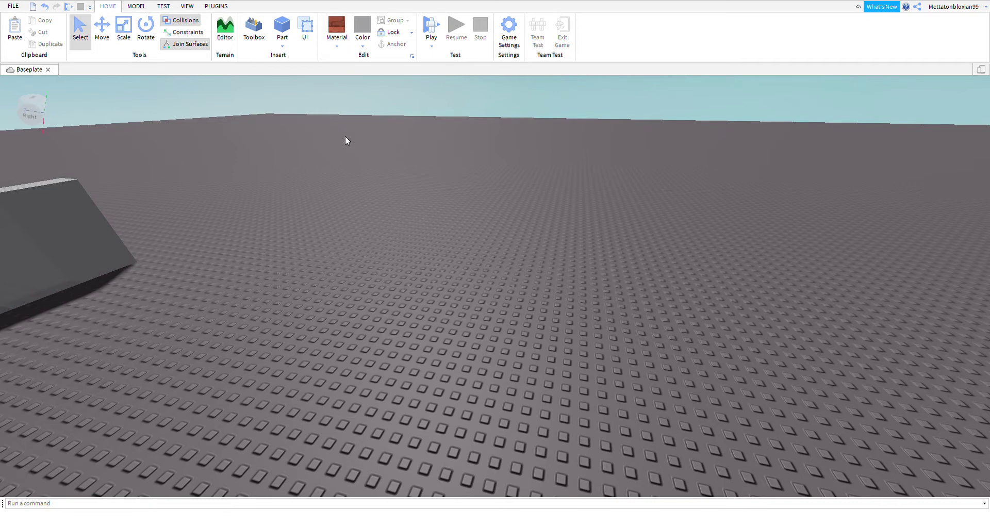
# Insert a new block part and scale it into a large tall box.
pyautogui.click(282, 26)
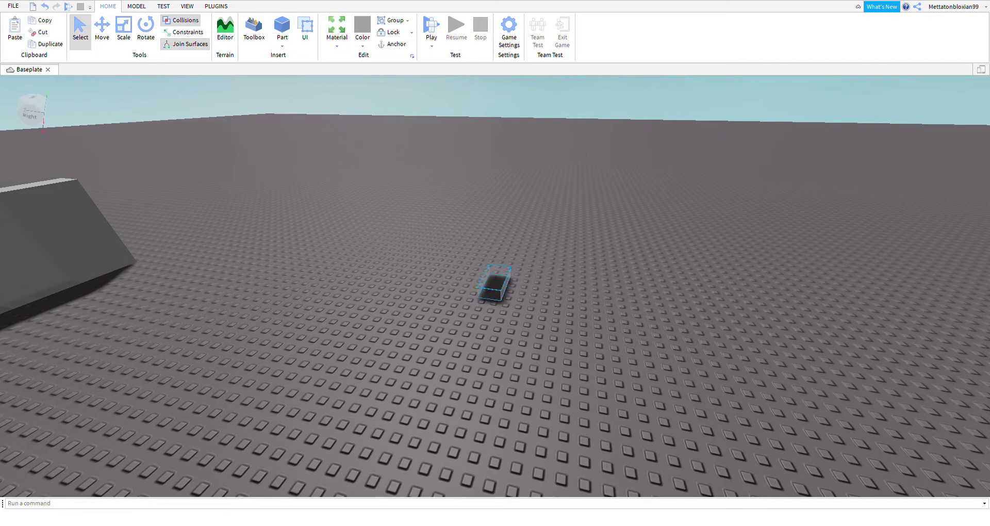
pyautogui.click(124, 25)
pyautogui.moveTo(525, 289); pyautogui.dragTo(629, 296)
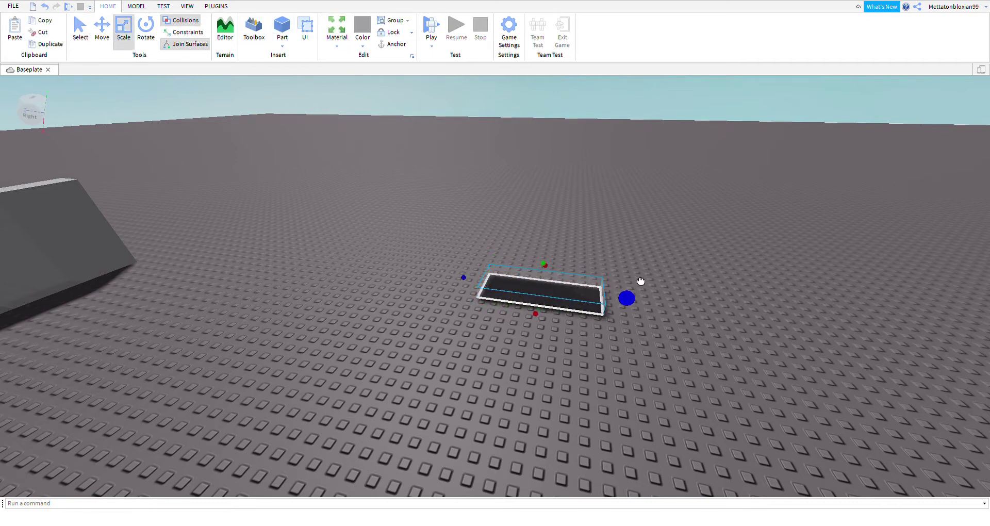
pyautogui.moveTo(545, 266); pyautogui.dragTo(555, 144)
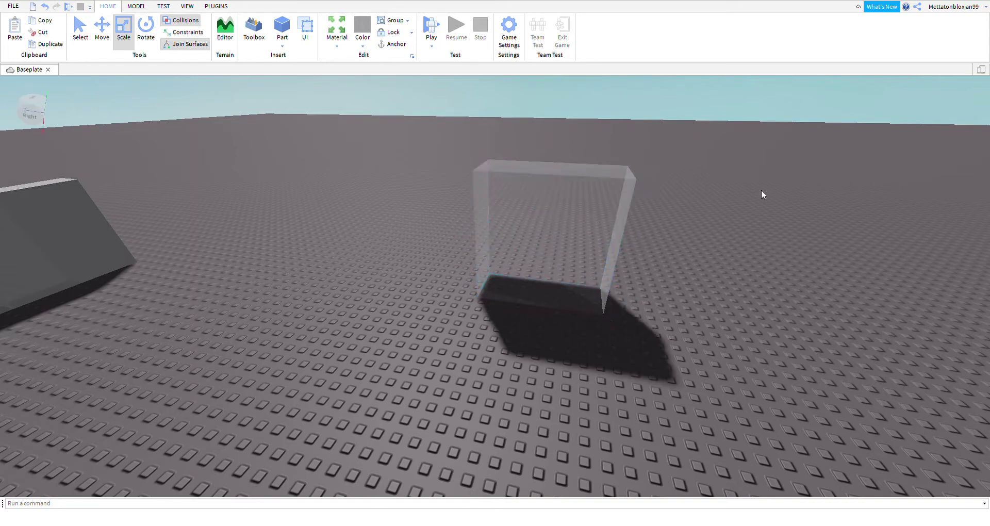
# Orbit to centre the large box, then delete it.
pyautogui.moveTo(761, 190); pyautogui.dragTo(549, 323, button='right')
pyautogui.moveTo(646, 288); pyautogui.dragTo(633, 194, button='right')
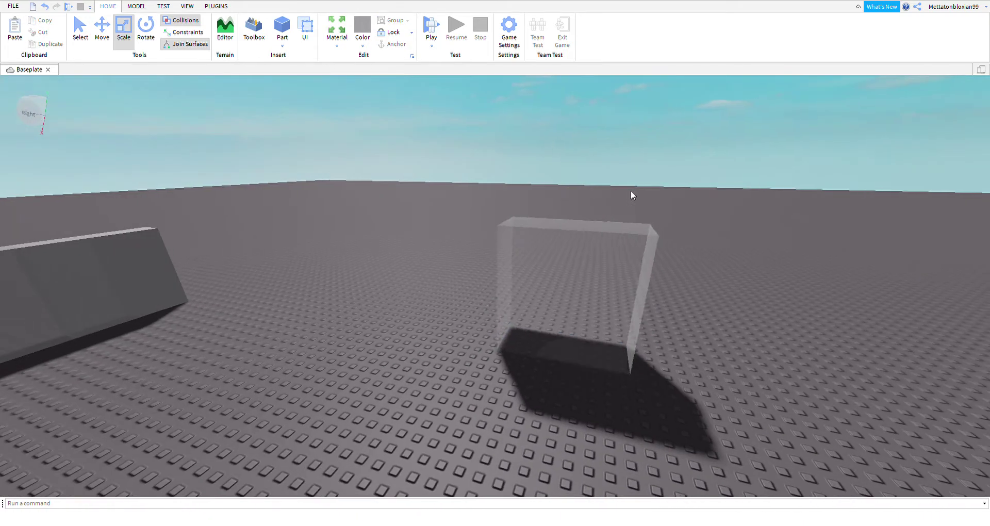
pyautogui.moveTo(602, 314); pyautogui.dragTo(573, 314, button='right')
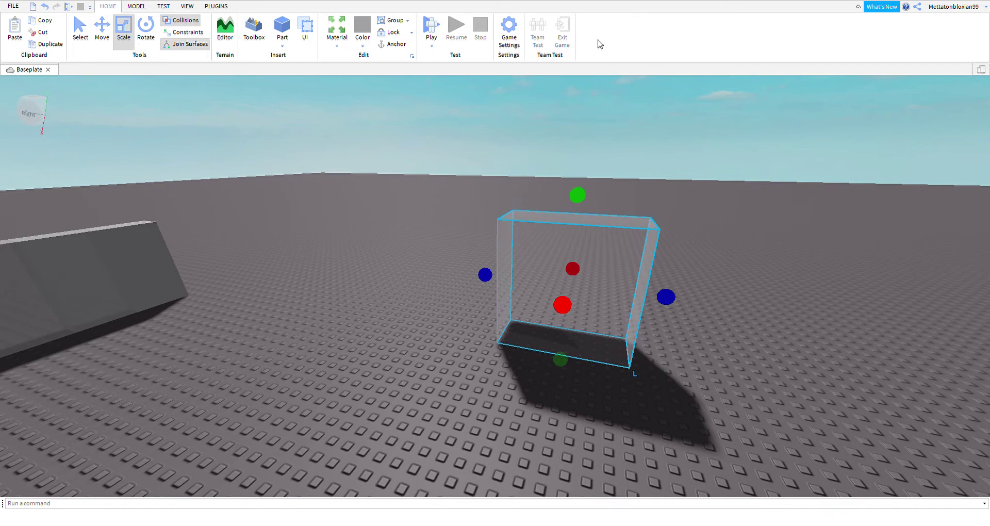
pyautogui.press('Delete')
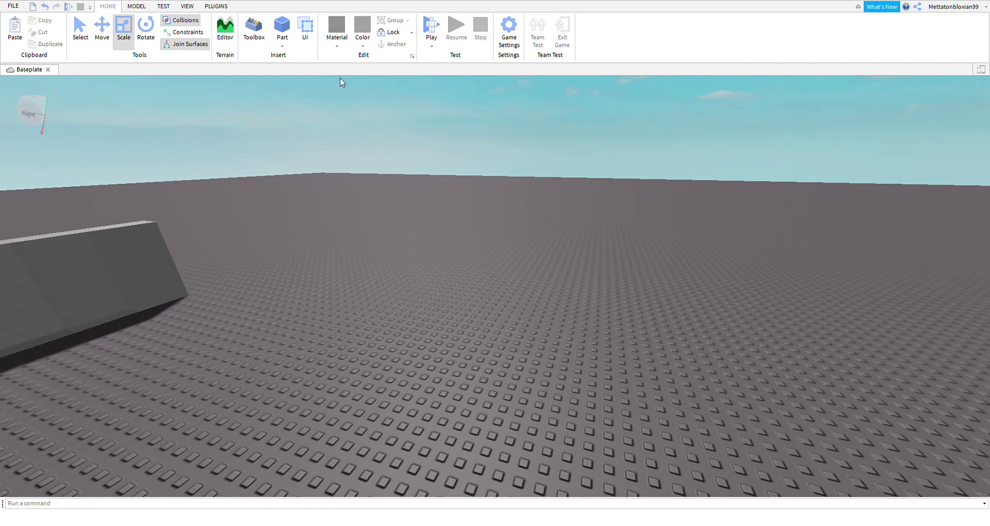
# Insert a new block part on the baseplate and colour it light green.
pyautogui.moveTo(339, 77); pyautogui.dragTo(341, 105, button='right')
pyautogui.click(282, 26)
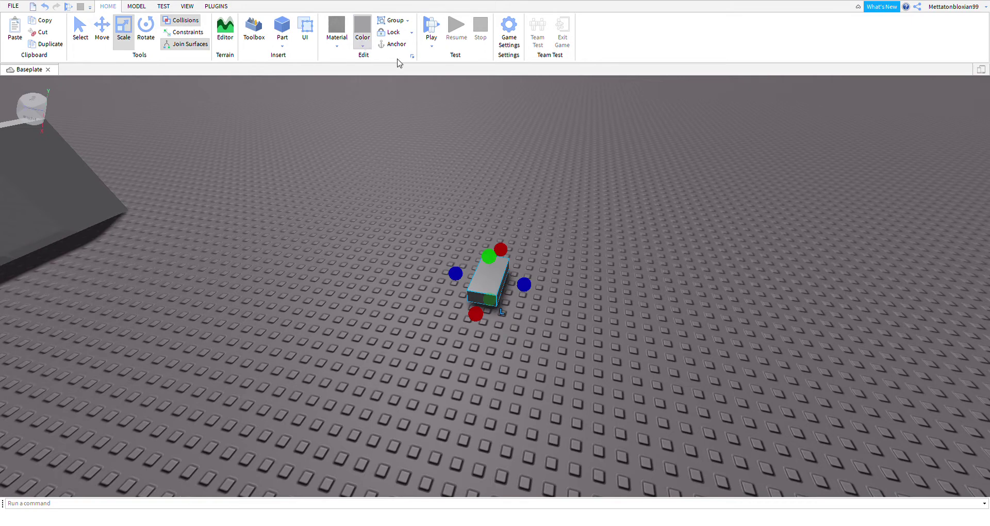
pyautogui.click(412, 138)
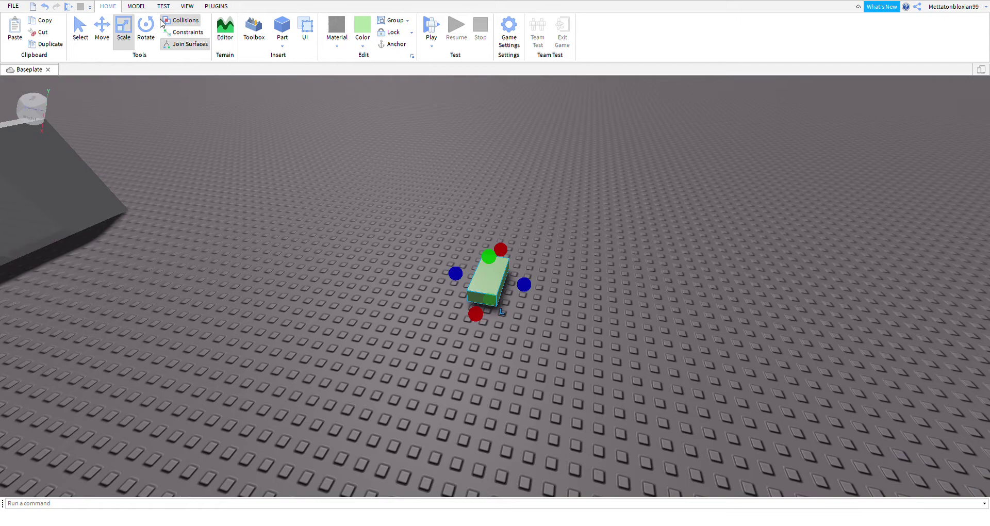
# Scale the green part into a tall, wide upright wall slab.
pyautogui.moveTo(476, 315)
pyautogui.mouseDown()
pyautogui.moveTo(499, 279)
pyautogui.moveTo(567, 308)
pyautogui.moveTo(587, 366)
pyautogui.mouseUp()
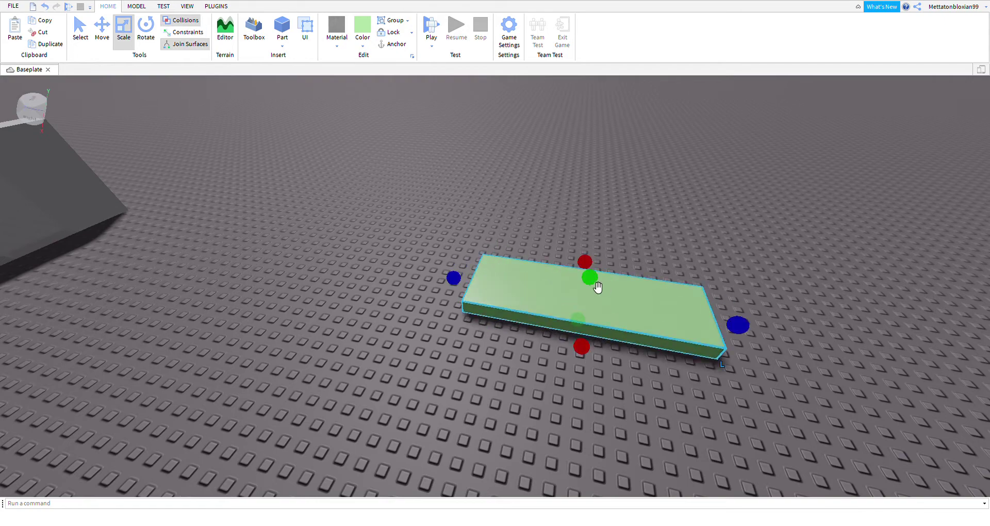
pyautogui.moveTo(596, 287); pyautogui.dragTo(593, 199)
pyautogui.moveTo(593, 199); pyautogui.dragTo(566, 215, button='right')
pyautogui.scroll(-3, 492, 169)
pyautogui.moveTo(492, 169); pyautogui.dragTo(492, 98)
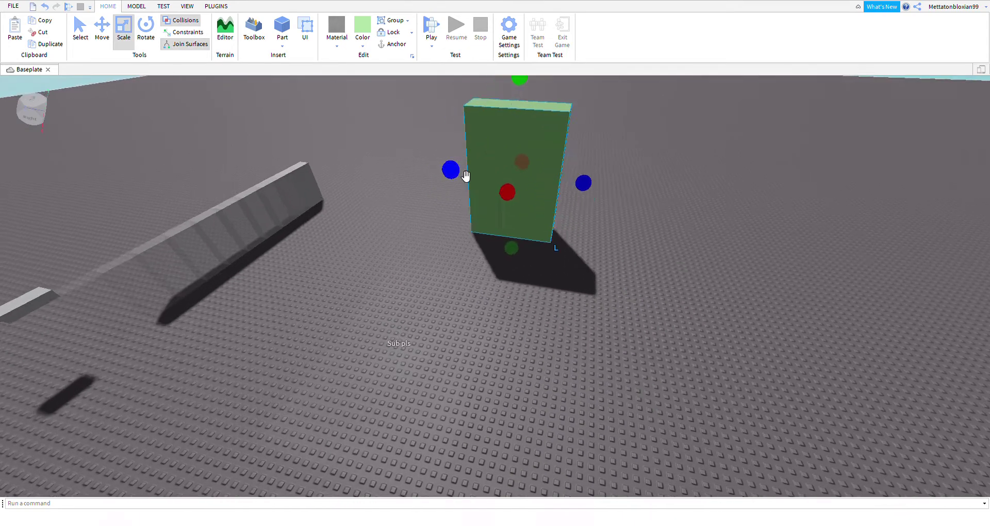
pyautogui.scroll(3, 490, 159)
pyautogui.scroll(2, 405, 148)
pyautogui.scroll(3, 616, 146)
pyautogui.moveTo(616, 146); pyautogui.dragTo(625, 146, button='right')
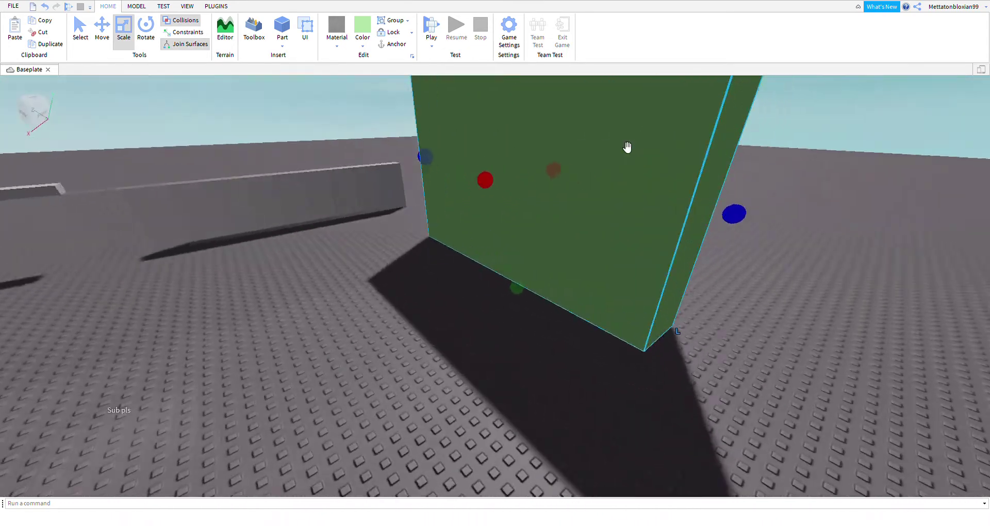
pyautogui.scroll(-5, 626, 146)
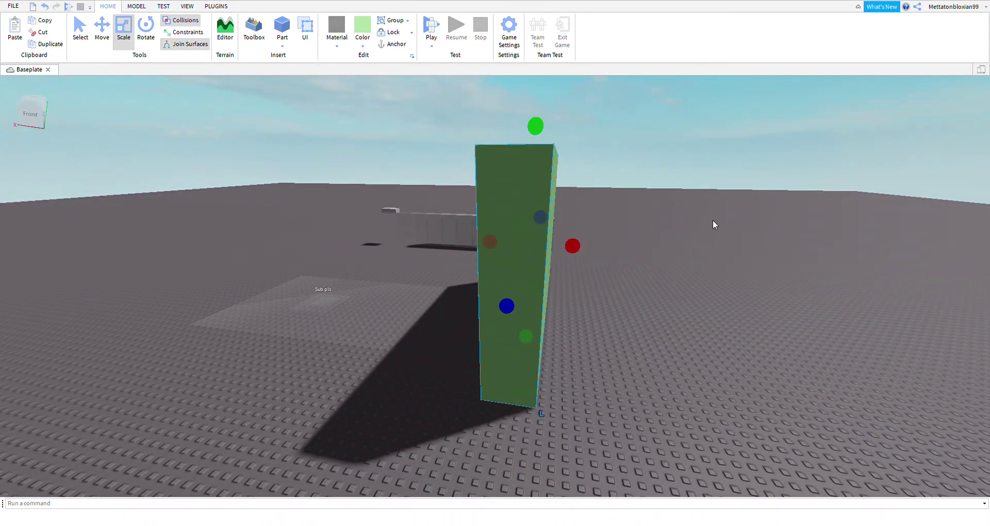
pyautogui.moveTo(712, 220); pyautogui.dragTo(494, 253, button='right')
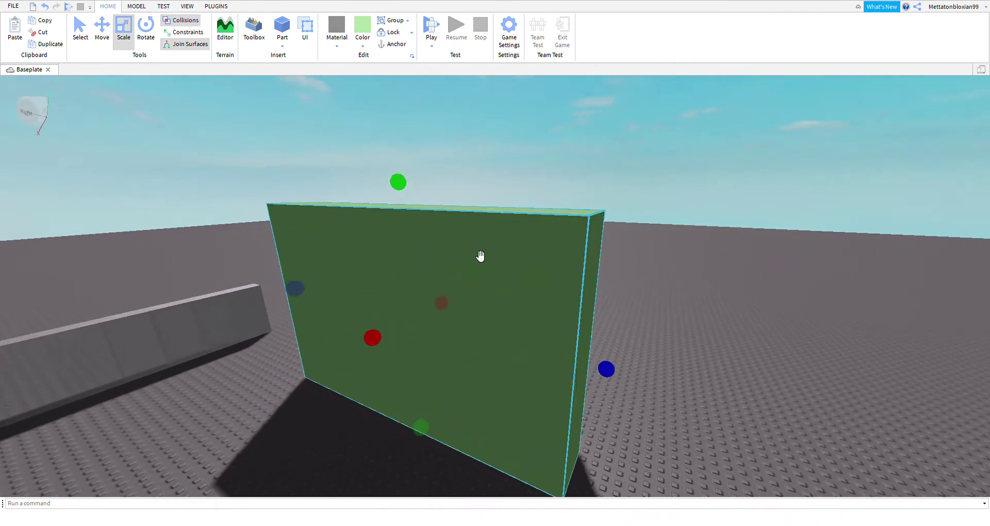
# Show the Explorer panel from the VIEW tab.
pyautogui.click(186, 6)
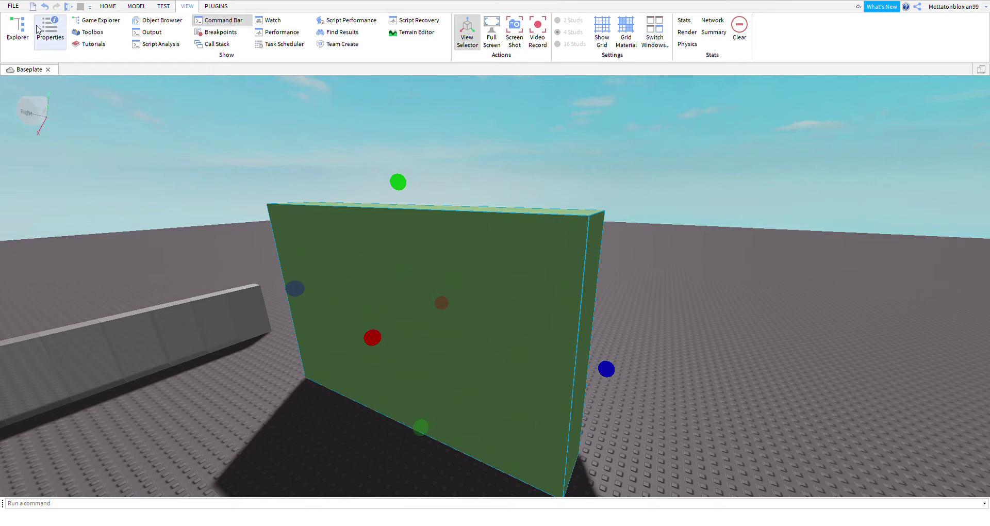
pyautogui.click(18, 34)
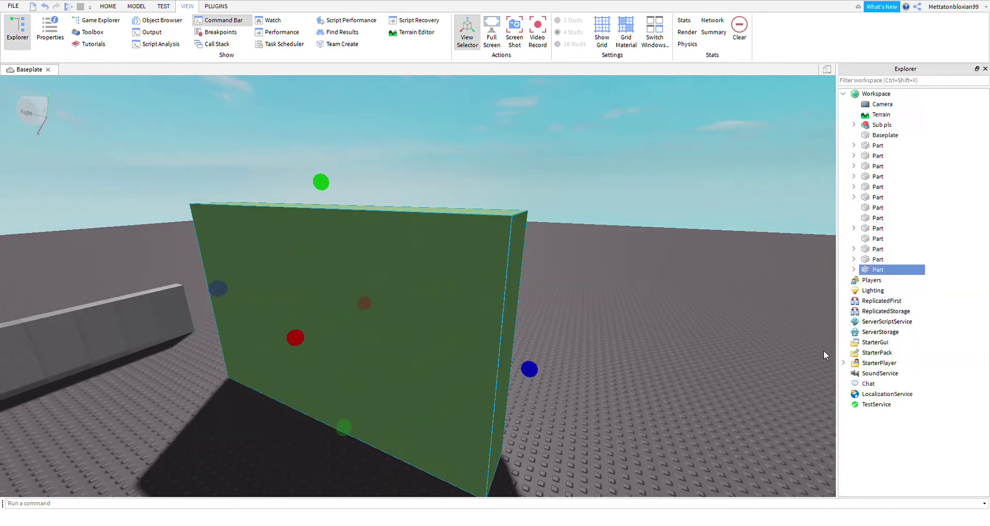
# Select the green slab, named 'invisible', and expand it in Explorer to reveal its Weld.
pyautogui.click(606, 120)
pyautogui.moveTo(581, 118); pyautogui.dragTo(517, 218, button='right')
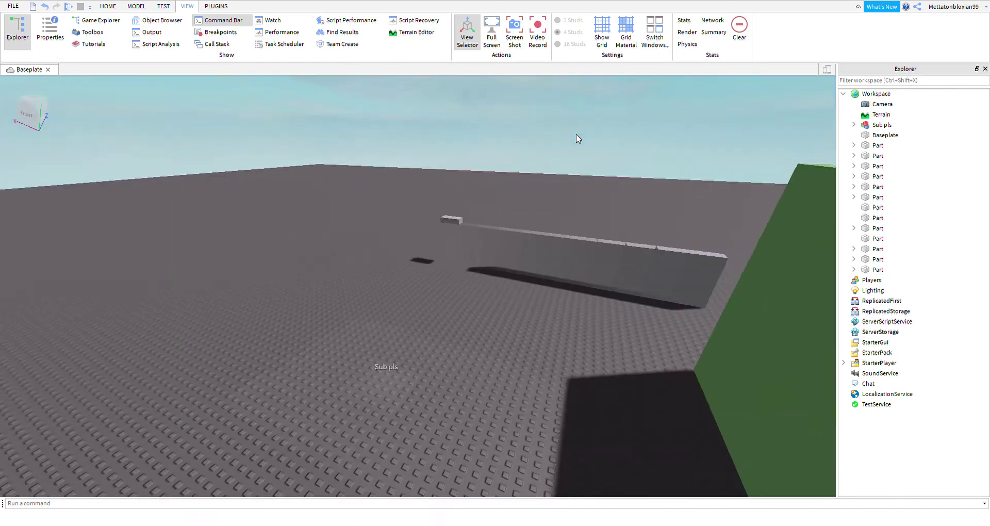
pyautogui.click(490, 232)
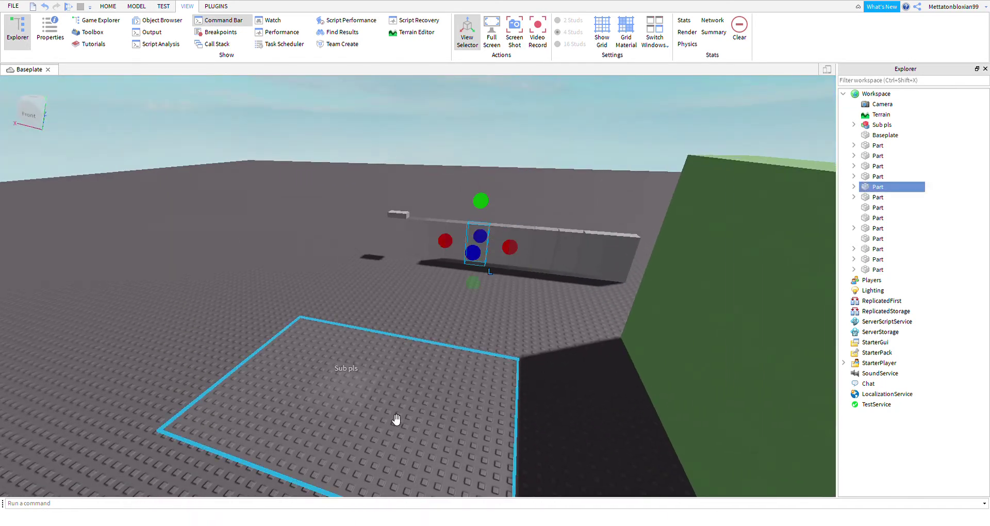
pyautogui.click(454, 366)
pyautogui.click(583, 274)
pyautogui.moveTo(583, 274)
pyautogui.mouseDown(button='right')
pyautogui.moveTo(528, 309)
pyautogui.moveTo(440, 331)
pyautogui.mouseUp(button='right')
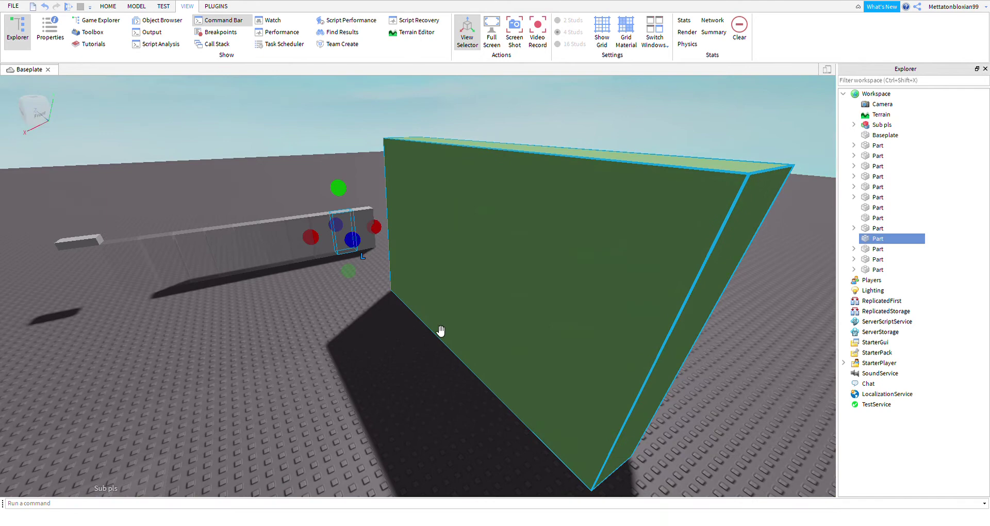
pyautogui.click(506, 179)
pyautogui.click(853, 270)
pyautogui.write('Invisible')
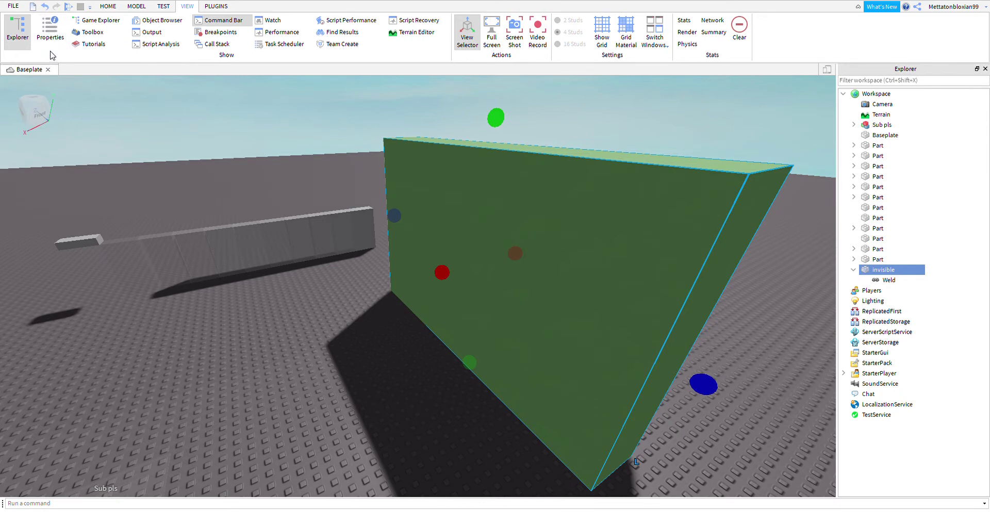
# Set the 'invisible' part's Transparency to 1 in the Properties panel.
pyautogui.click(45, 43)
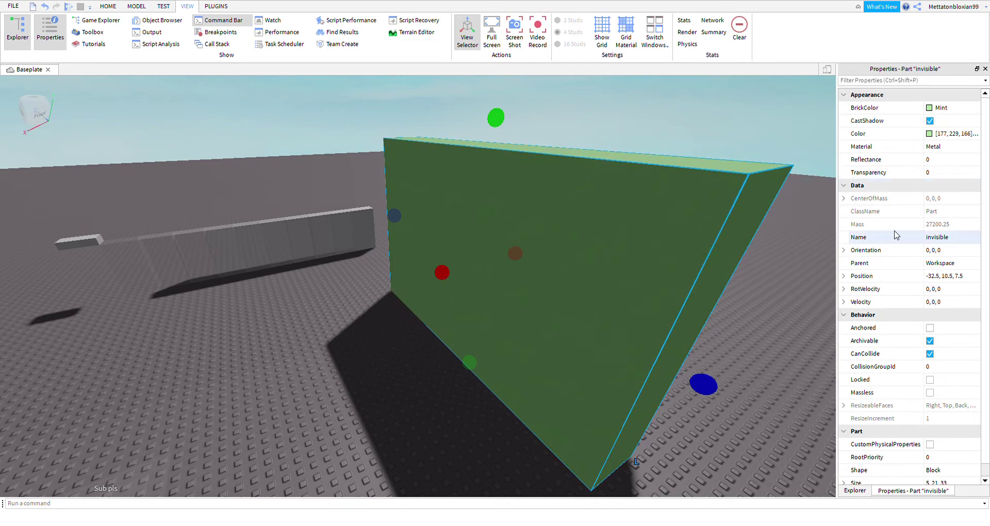
pyautogui.click(876, 161)
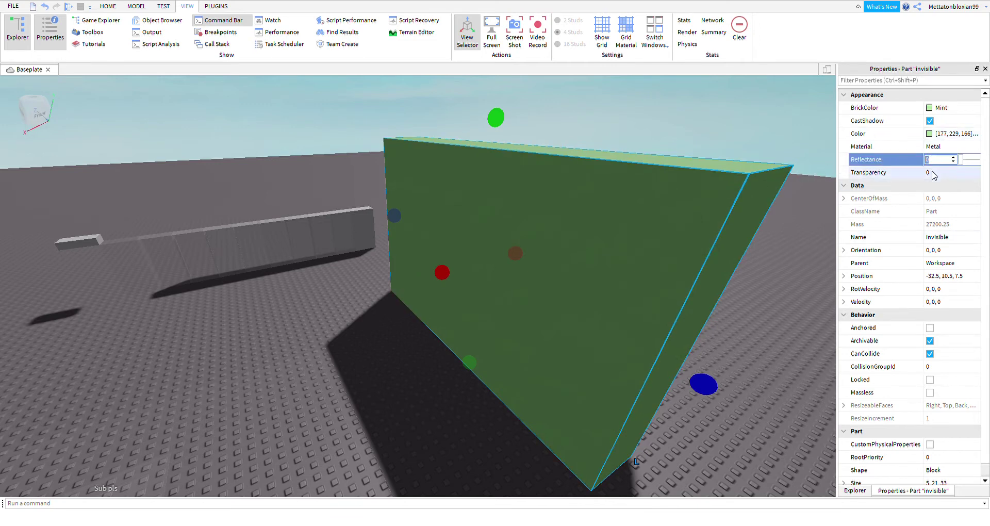
pyautogui.click(899, 172)
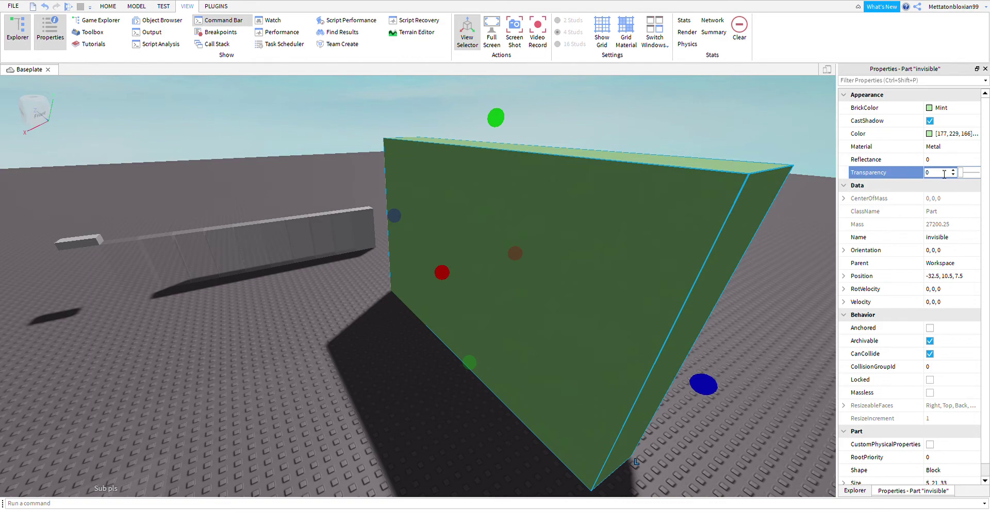
pyautogui.write('1')
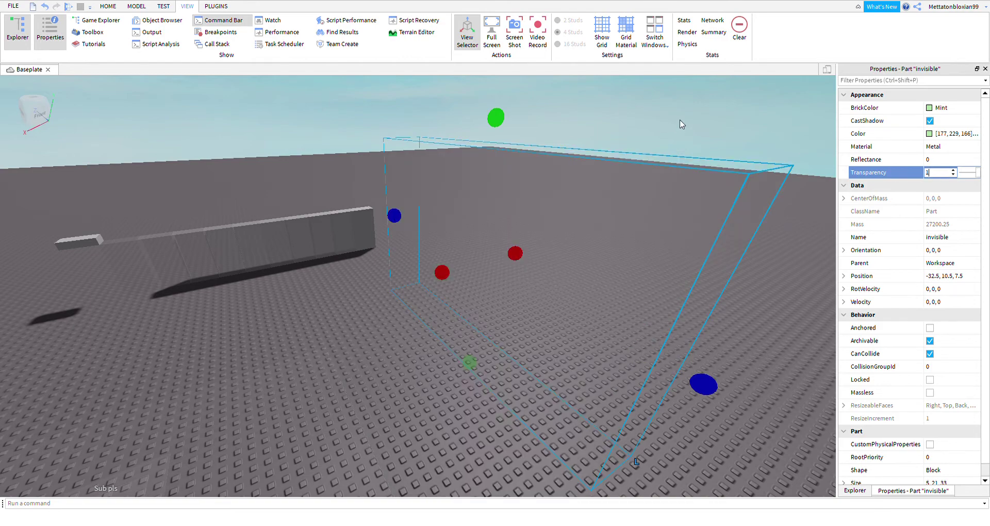
pyautogui.click(682, 125)
pyautogui.click(555, 278)
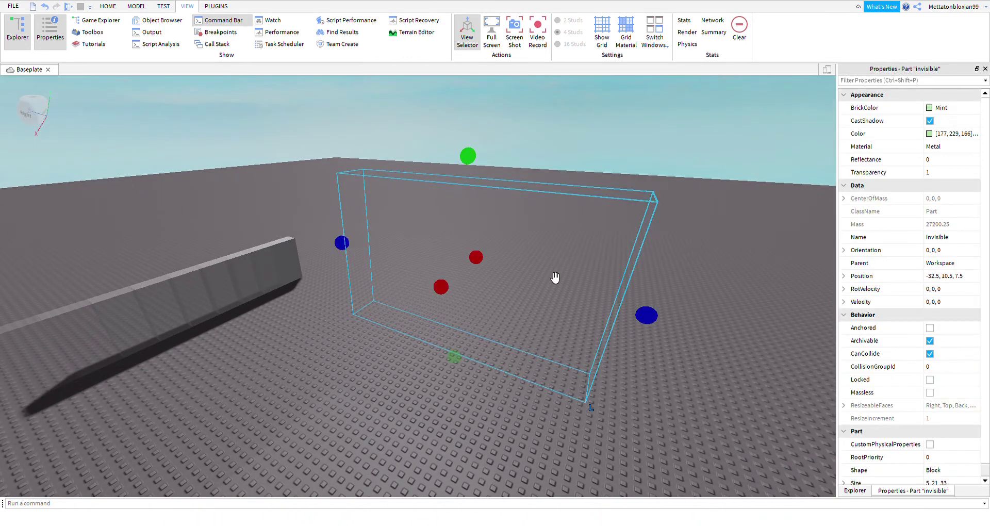
pyautogui.click(954, 173)
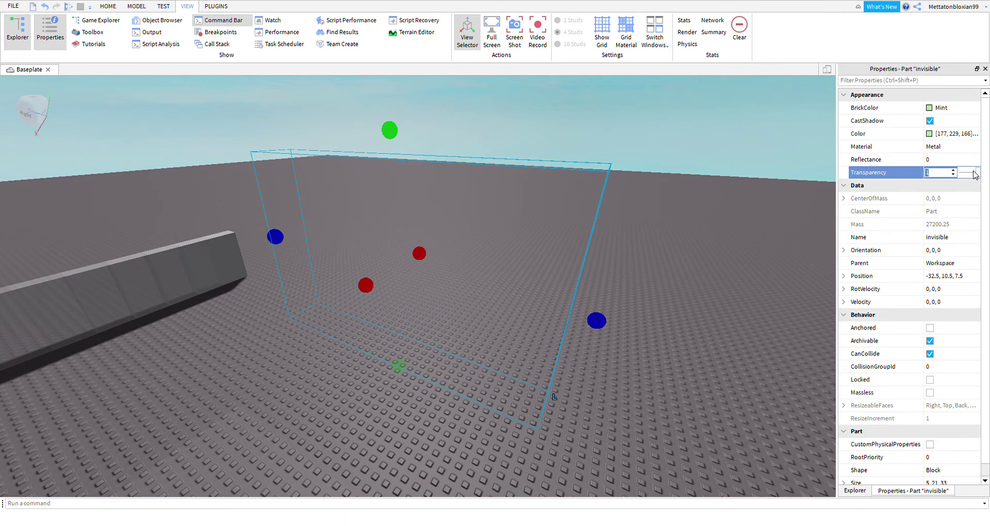
# Lower the wall's transparency with the slider and push the wall further back.
pyautogui.moveTo(976, 176); pyautogui.dragTo(971, 176)
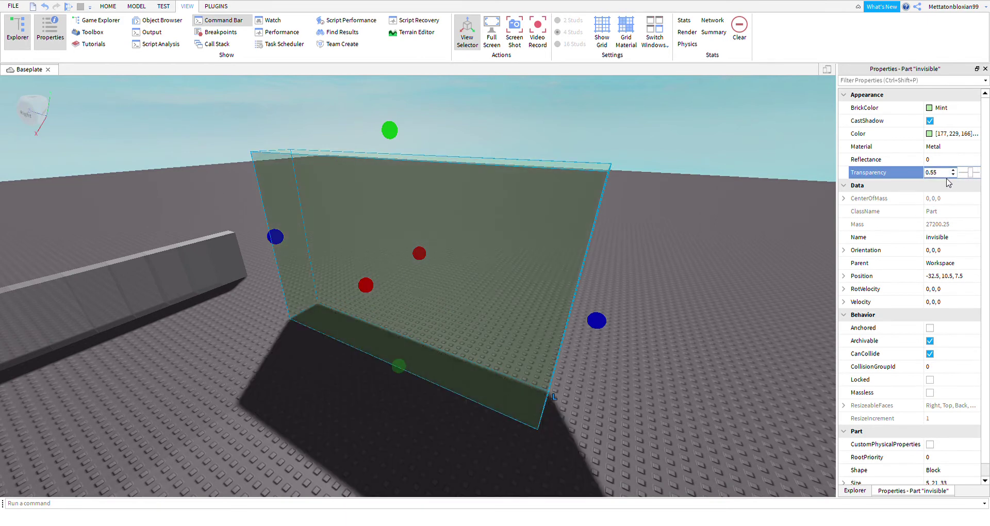
pyautogui.click(609, 164)
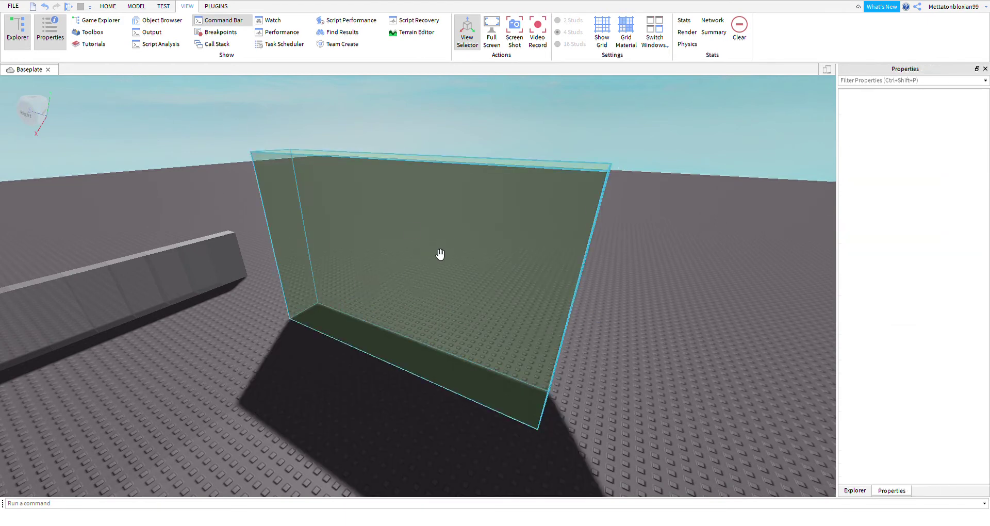
pyautogui.moveTo(442, 254)
pyautogui.mouseDown()
pyautogui.moveTo(447, 245)
pyautogui.moveTo(482, 347)
pyautogui.mouseUp()
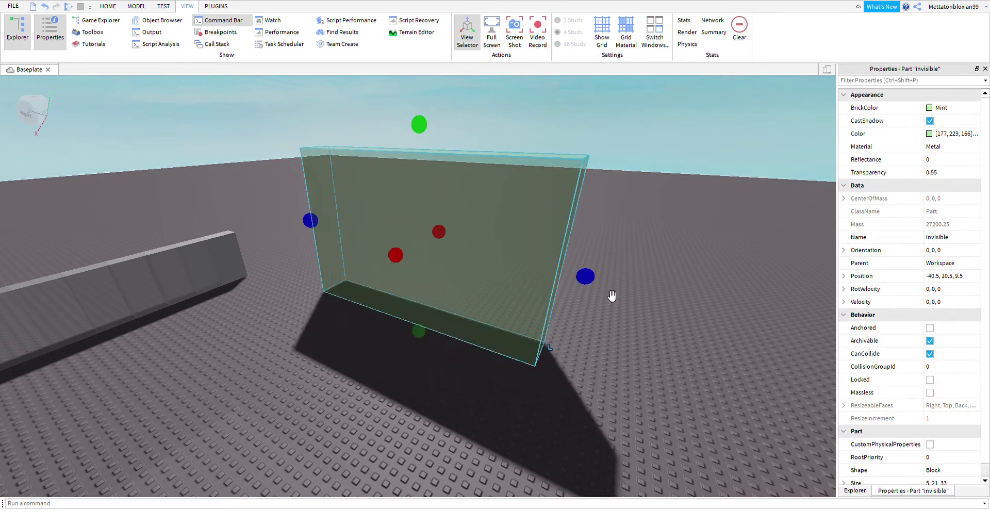
# Try partial Transparency values such as 0.3 and 0.9, then confirm Transparency 1.
pyautogui.click(952, 172)
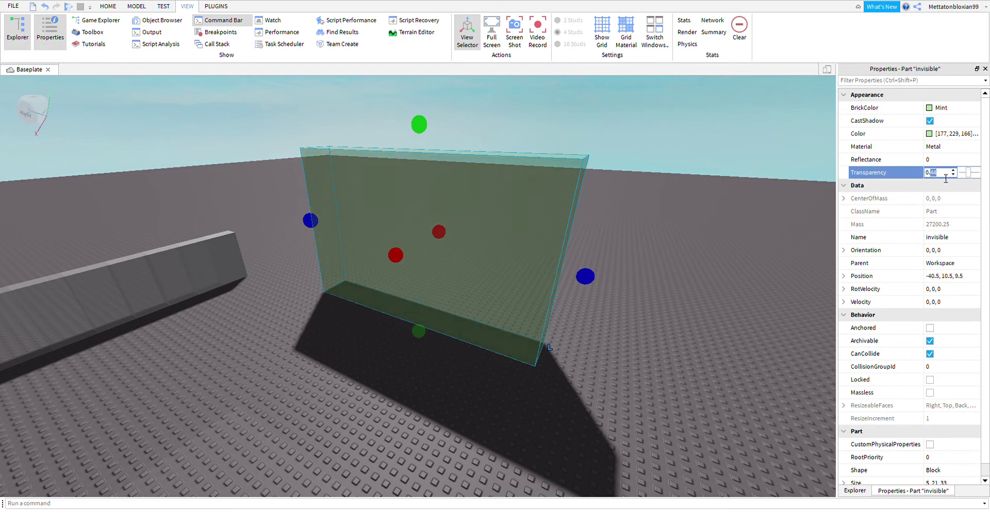
pyautogui.write('0.3')
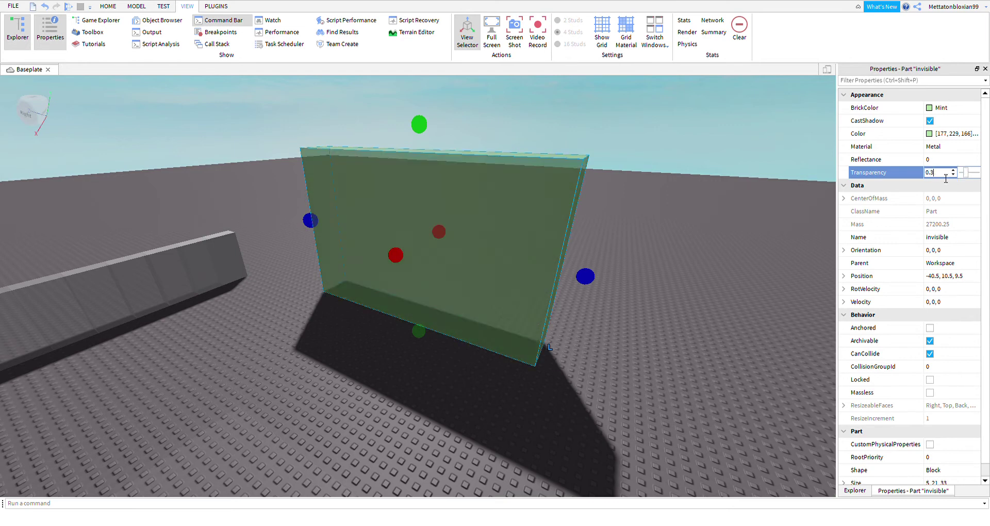
pyautogui.press('BackSpace')
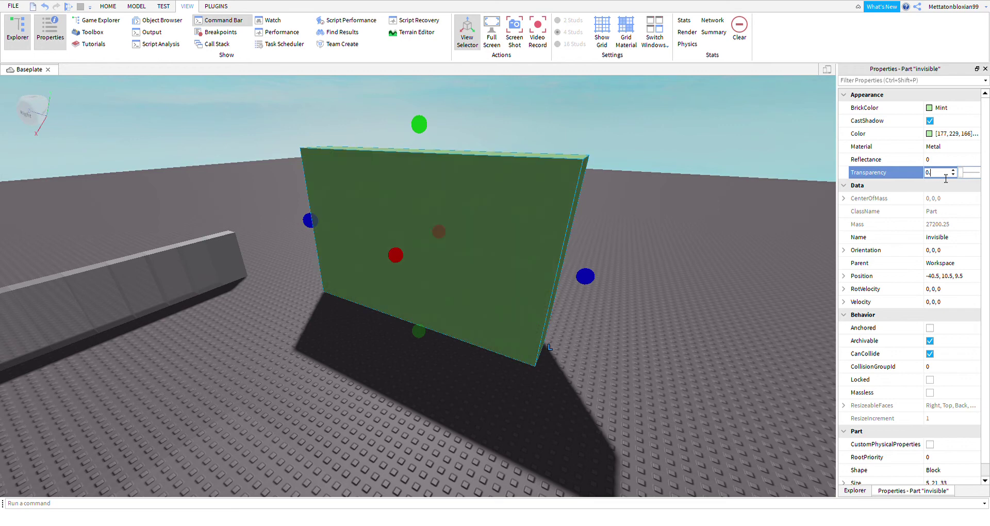
pyautogui.write('9')
pyautogui.press('BackSpace')
pyautogui.write('9')
pyautogui.press('BackSpace')
pyautogui.write('9')
pyautogui.press('BackSpace')
pyautogui.write('1')
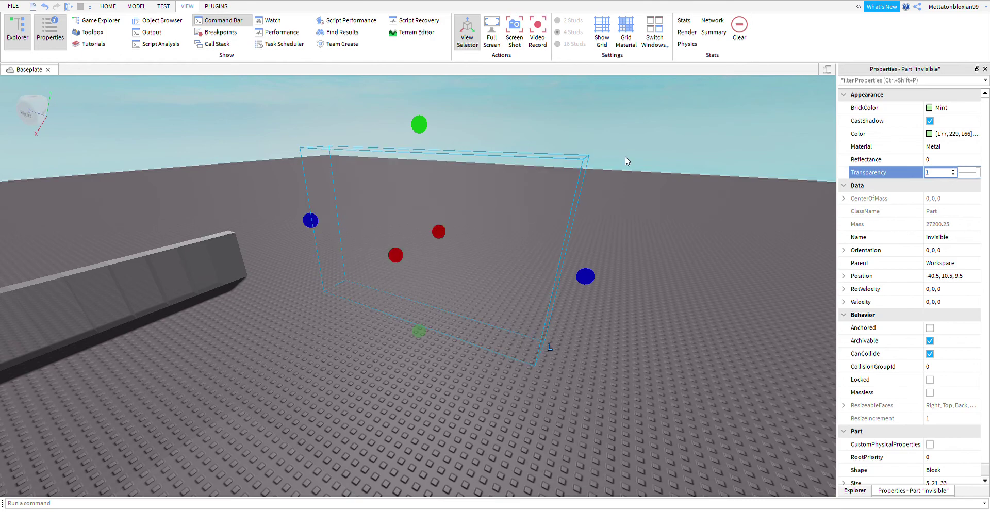
pyautogui.click(673, 157)
pyautogui.click(440, 225)
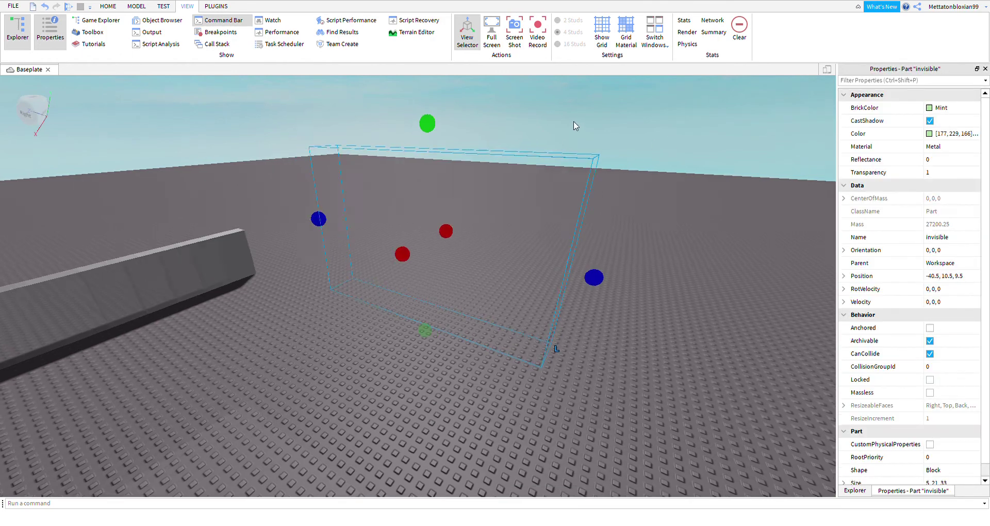
pyautogui.moveTo(575, 123); pyautogui.dragTo(574, 122, button='right')
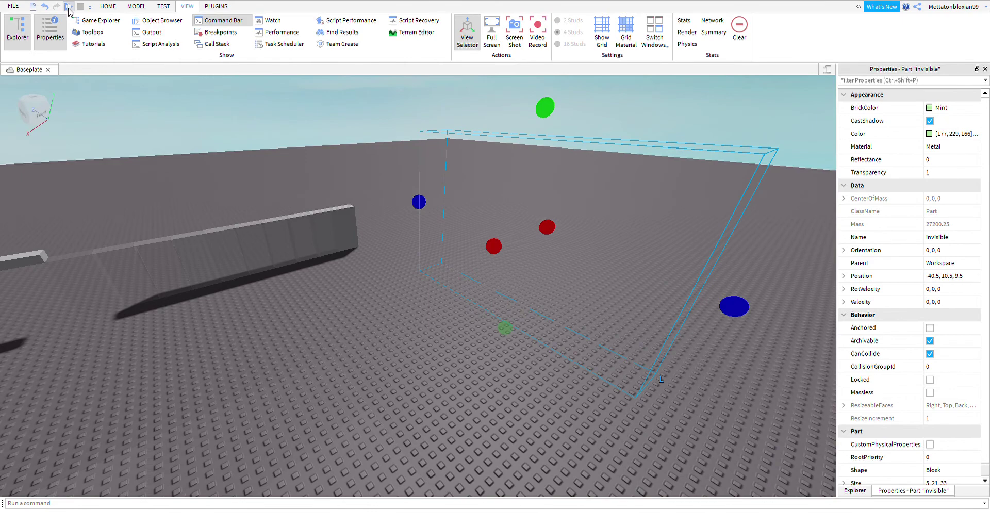
# Playtest and walk the avatar around the invisible wall's spot using S, W and A.
pyautogui.click(68, 7)
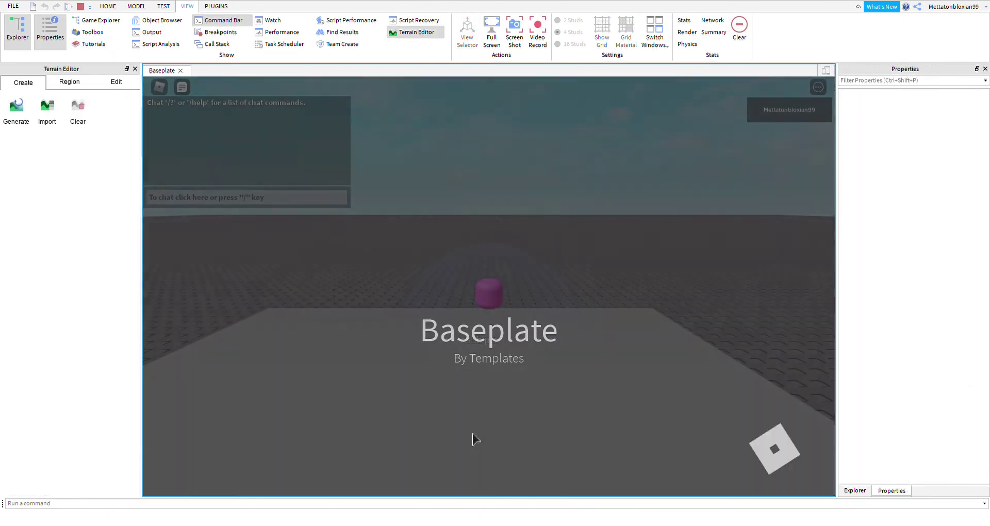
pyautogui.press('s')
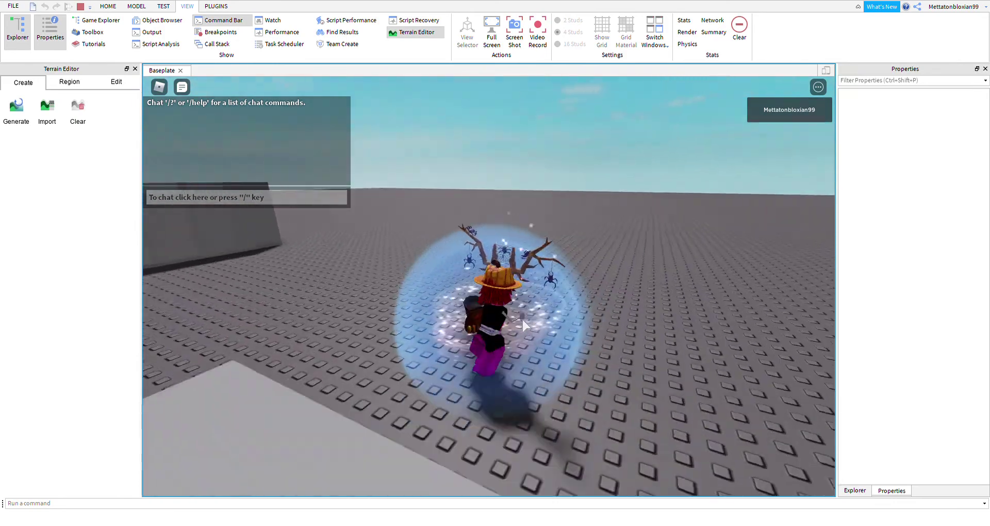
pyautogui.press('w')
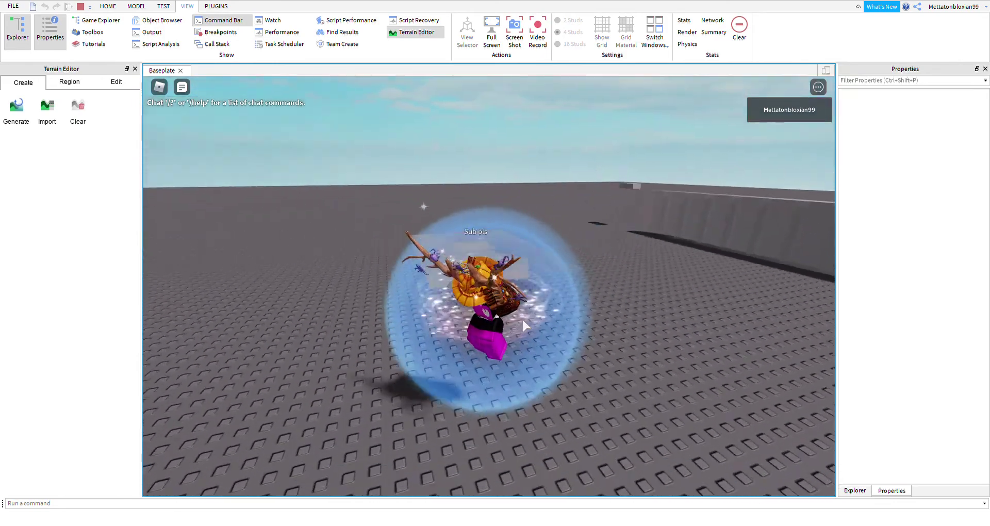
pyautogui.press('a')
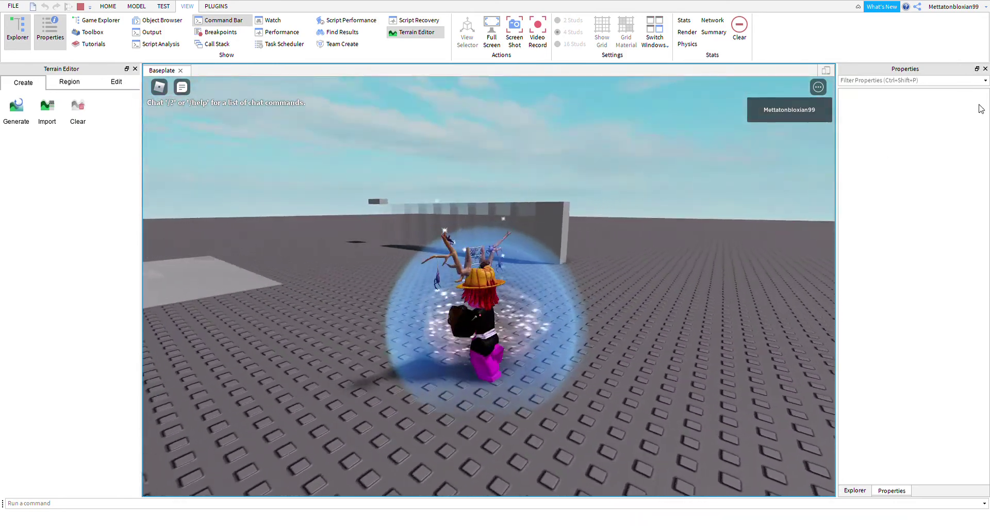
pyautogui.press('a')
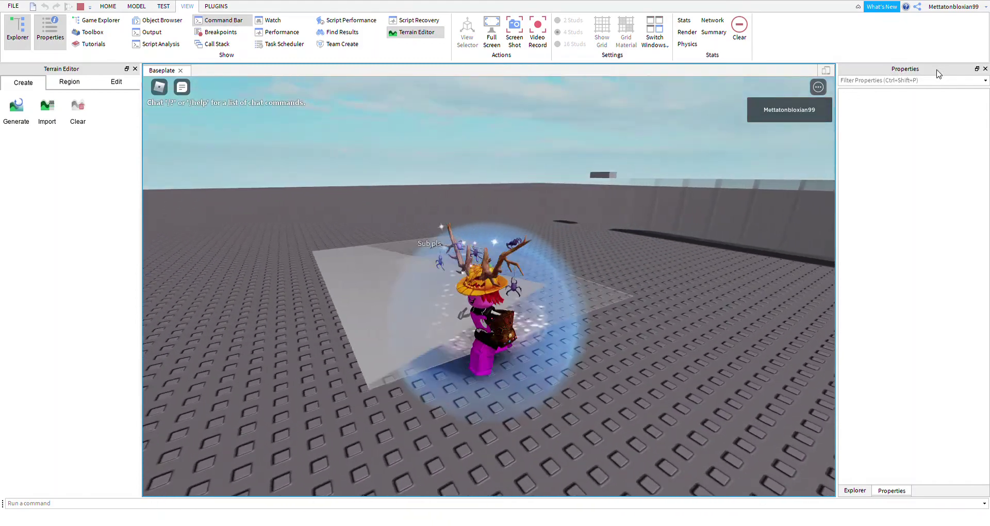